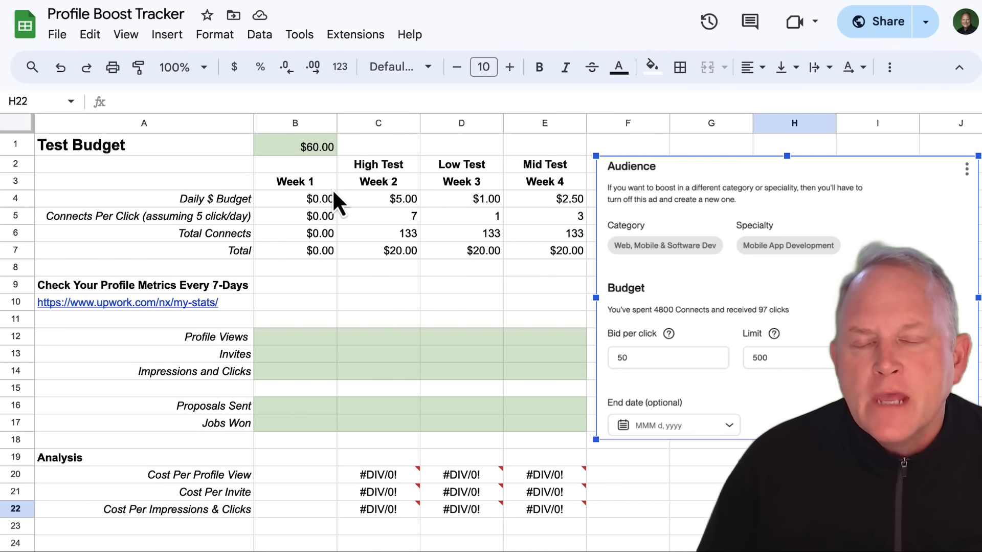
# Review the test budget, the instructions sheet, and the Week 1 daily budget and profile metric cells
pyautogui.click(321, 152)
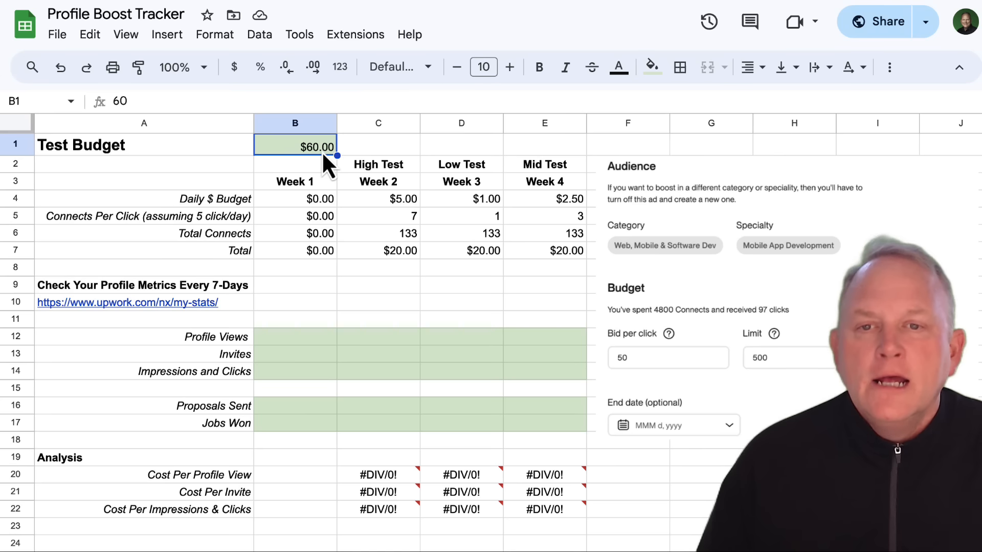
pyautogui.press('Down')
pyautogui.press('Down')
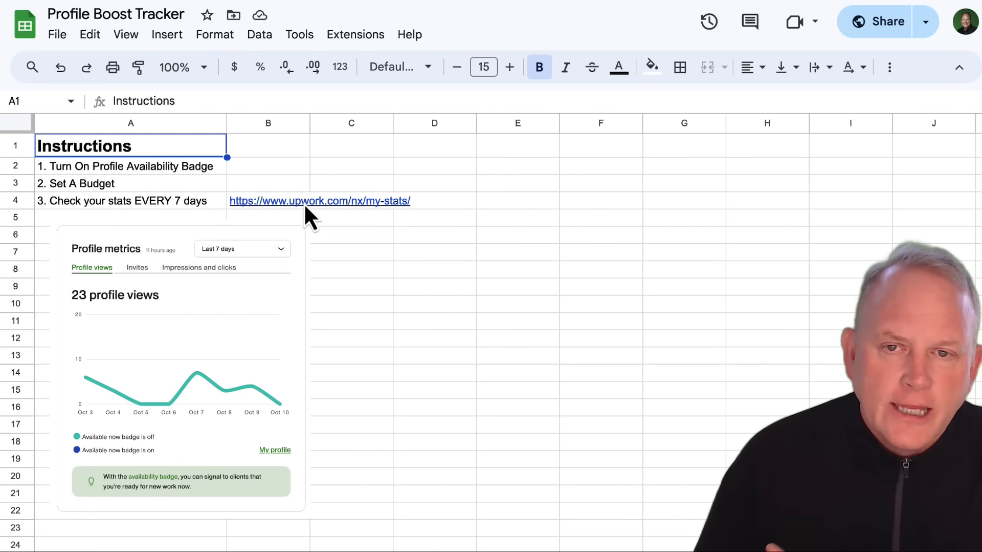
pyautogui.moveTo(304, 202)
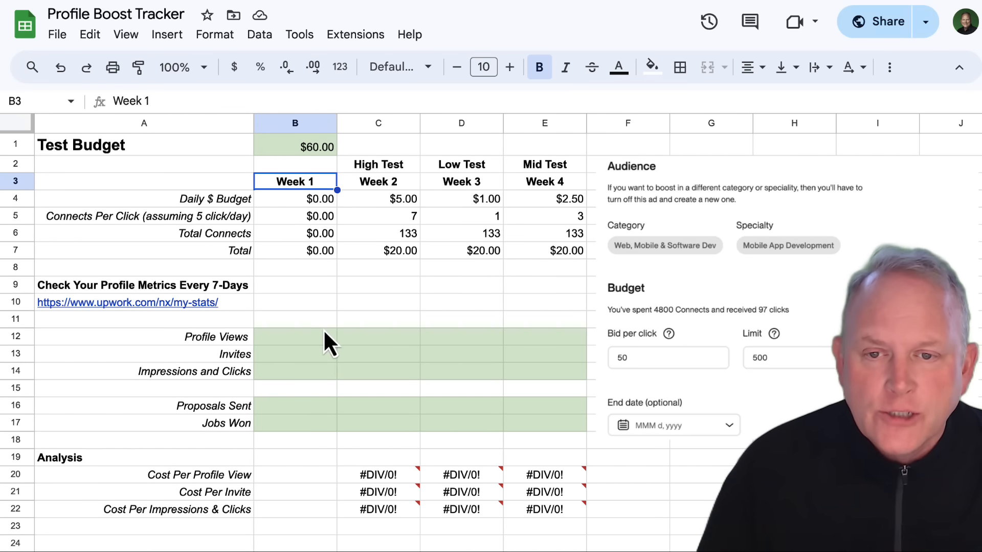
pyautogui.moveTo(307, 338); pyautogui.dragTo(304, 358)
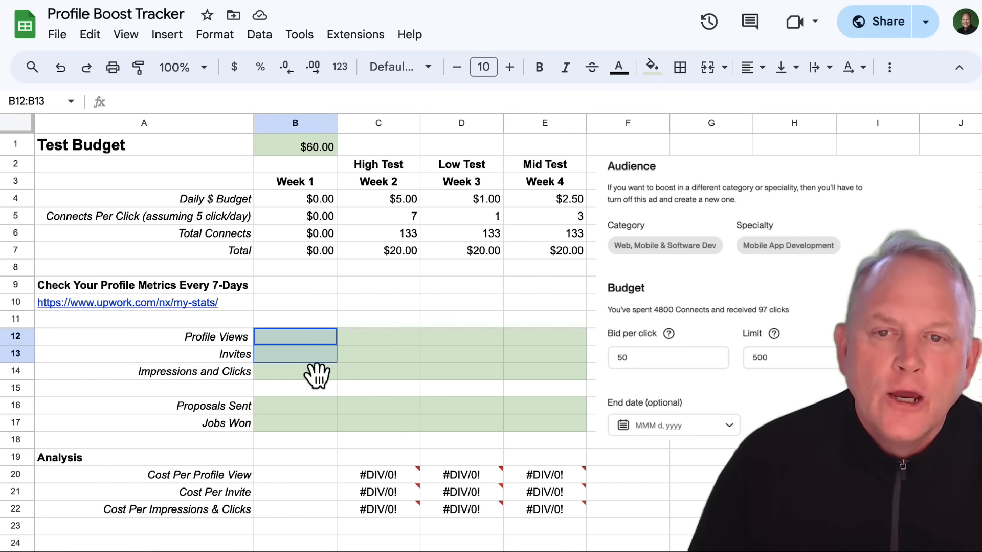
pyautogui.click(318, 203)
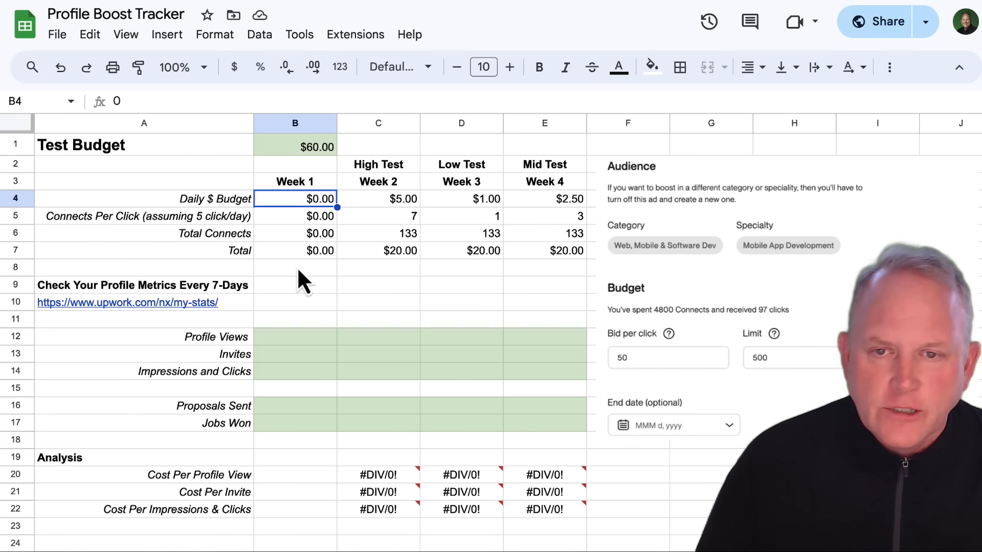
pyautogui.click(296, 341)
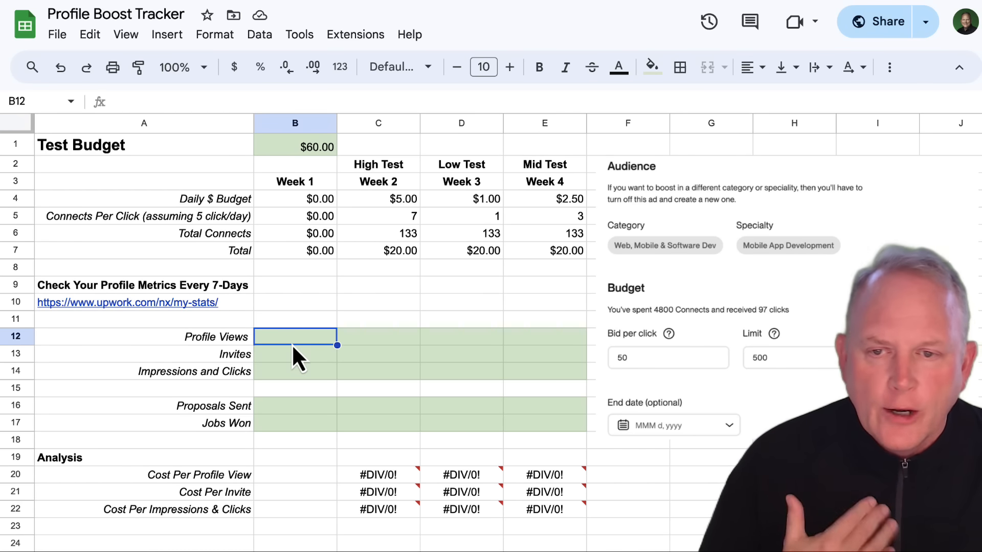
pyautogui.click(289, 355)
pyautogui.click(286, 372)
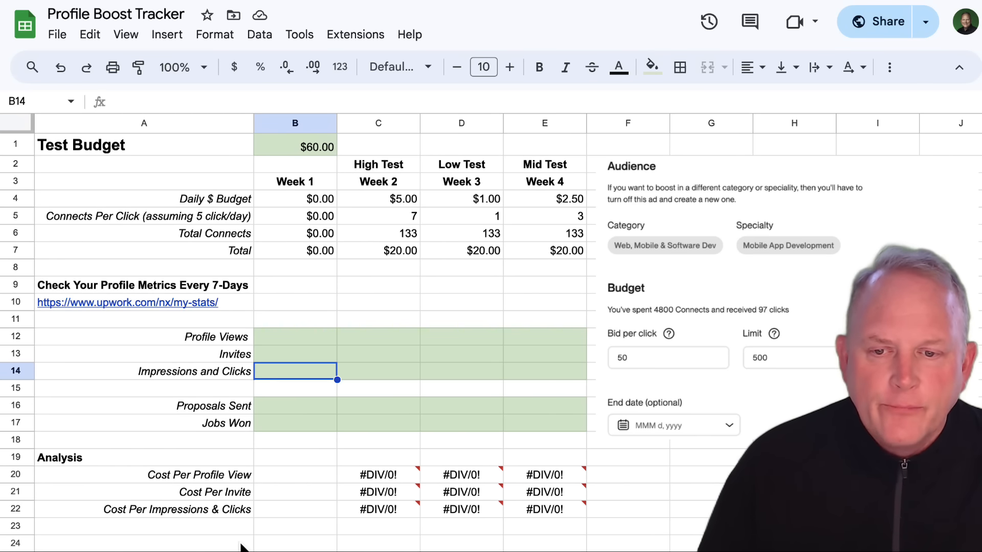
pyautogui.click(230, 550)
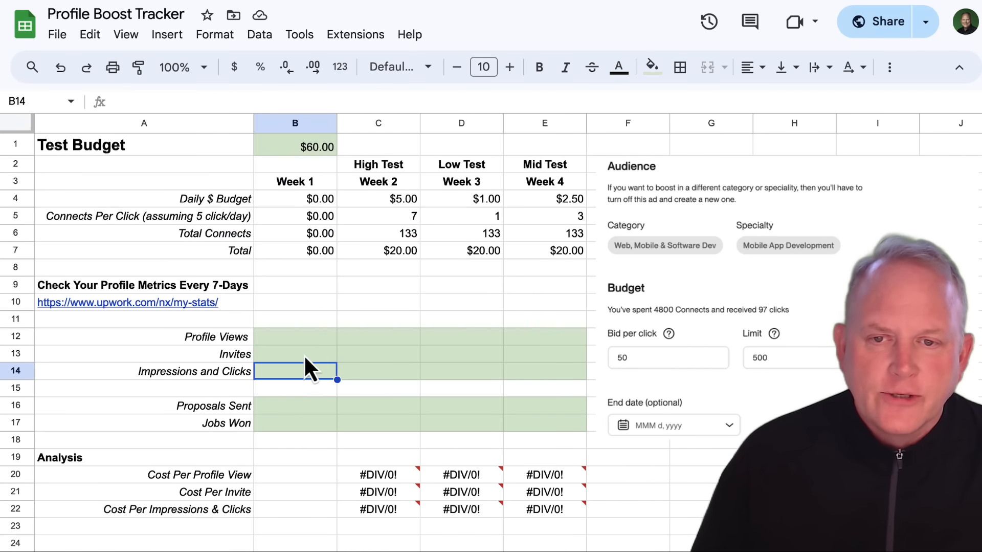
# Enter the Week 1 metrics: 11 profile views, 0 invites, and 0 impressions and clicks
pyautogui.click(300, 334)
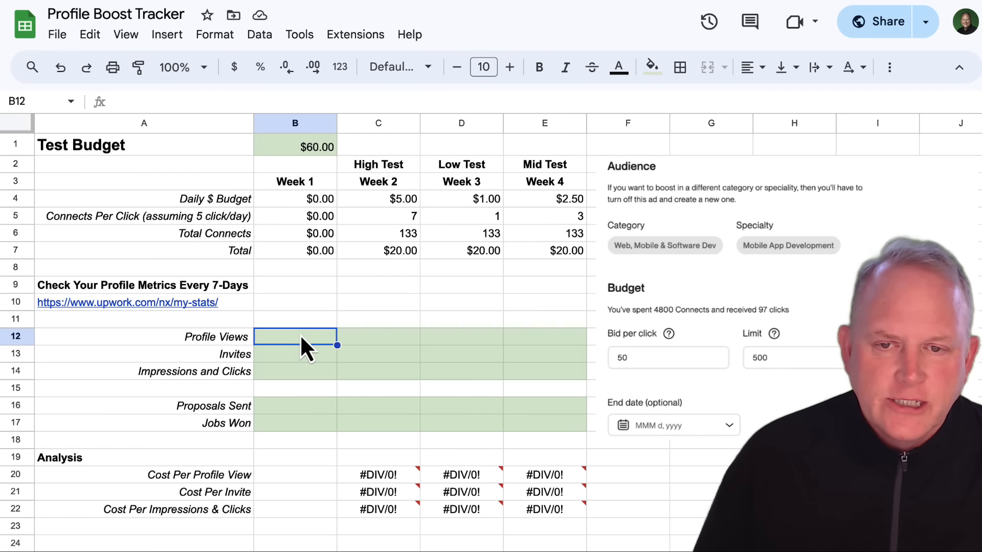
pyautogui.write('11')
pyautogui.press('Return')
pyautogui.write('0')
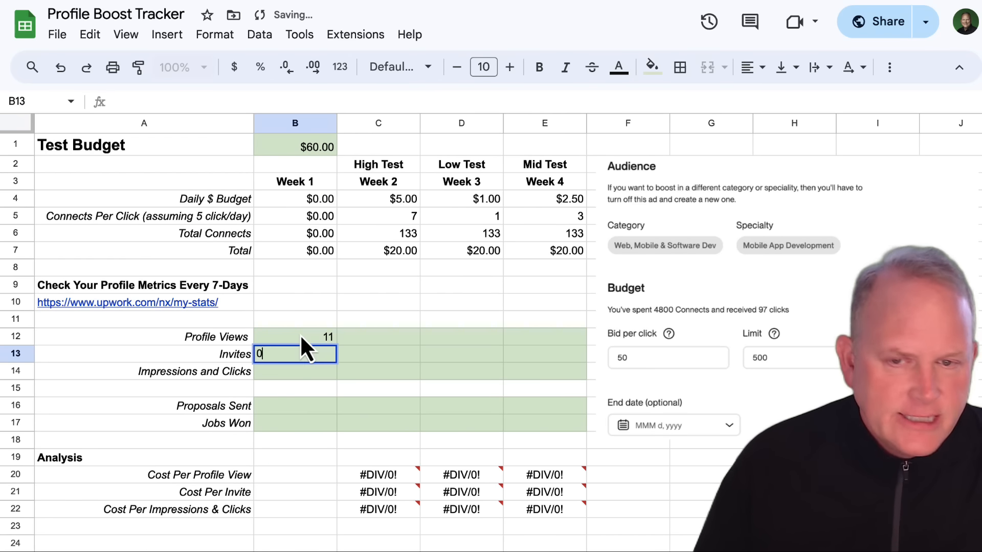
pyautogui.press('Return')
pyautogui.write('0')
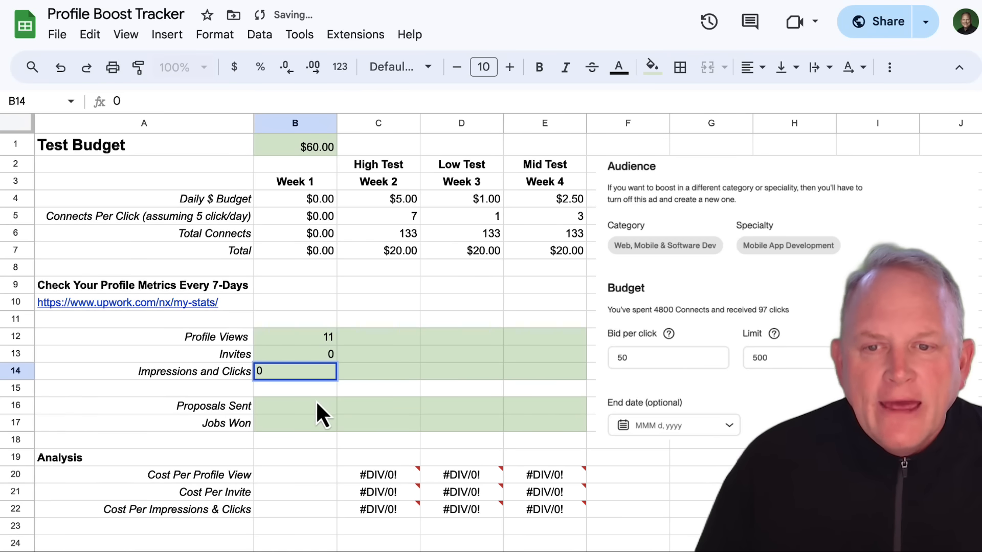
# Record 2 proposals sent and 0 jobs won for Week 1
pyautogui.click(297, 409)
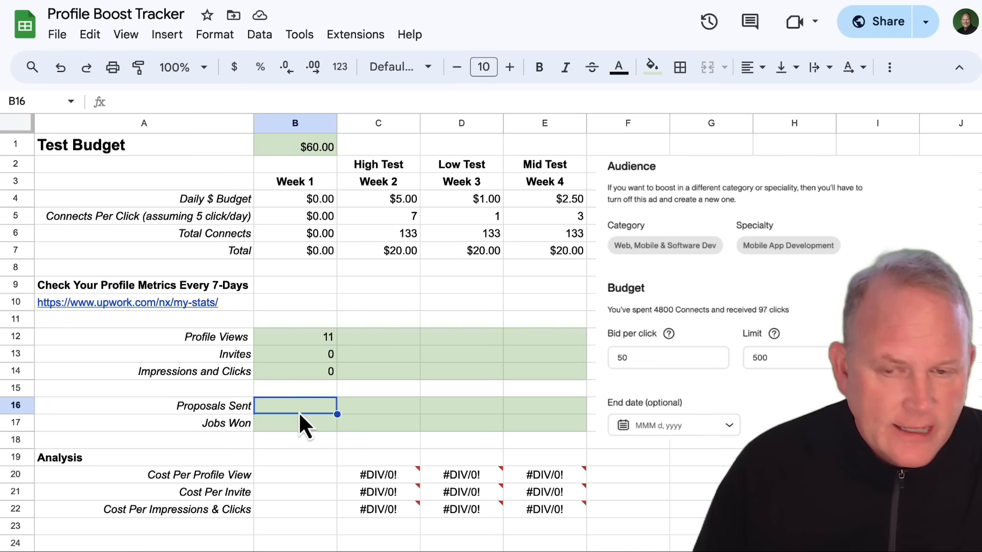
pyautogui.doubleClick(299, 411)
pyautogui.write('2')
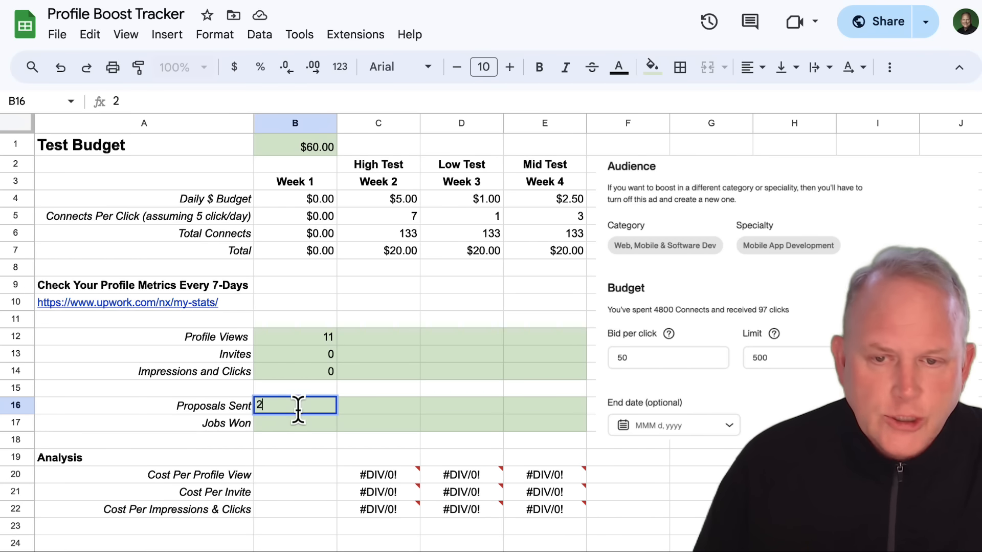
pyautogui.press('Return')
pyautogui.write('0')
pyautogui.press('Return')
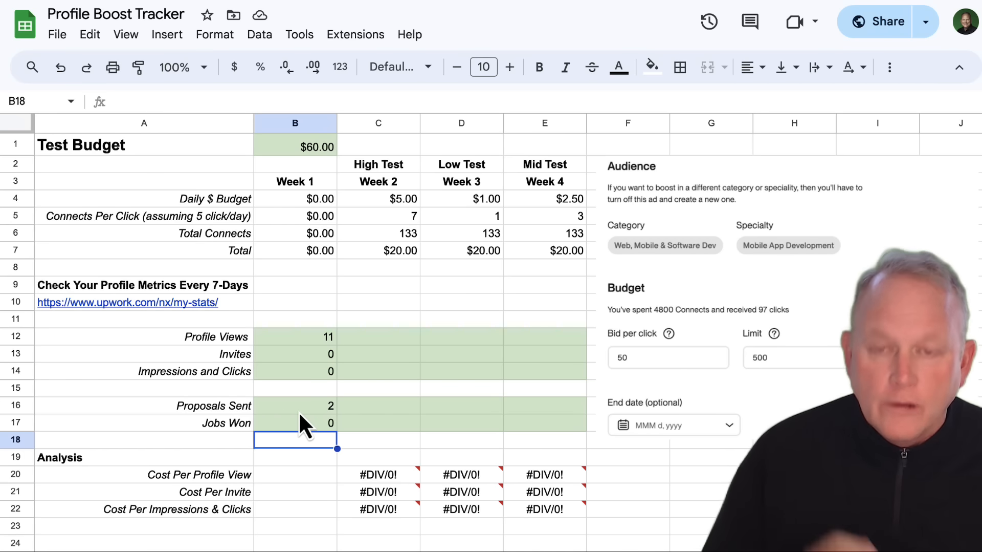
# Examine the Week 2 High Test column's daily budget, total, and connects per click
pyautogui.click(398, 171)
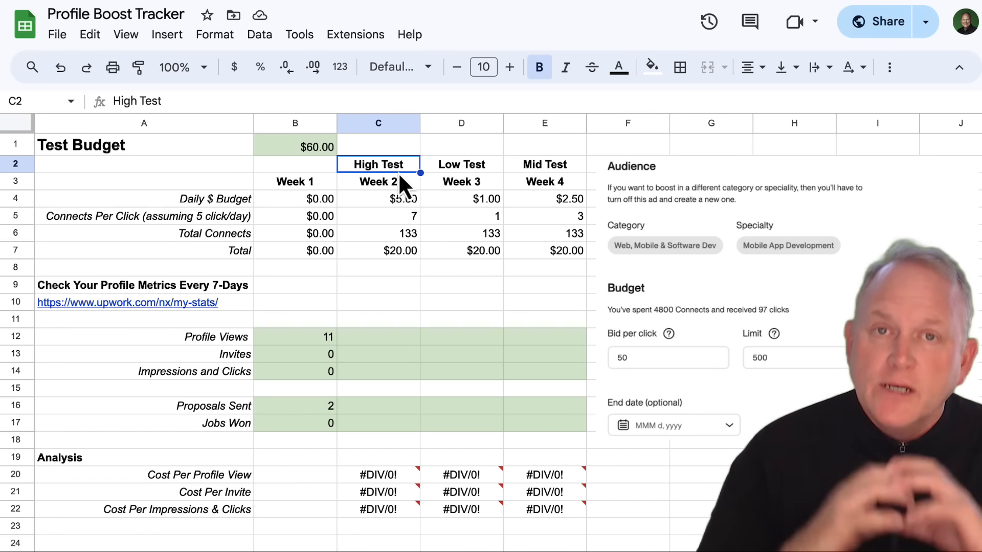
pyautogui.click(404, 204)
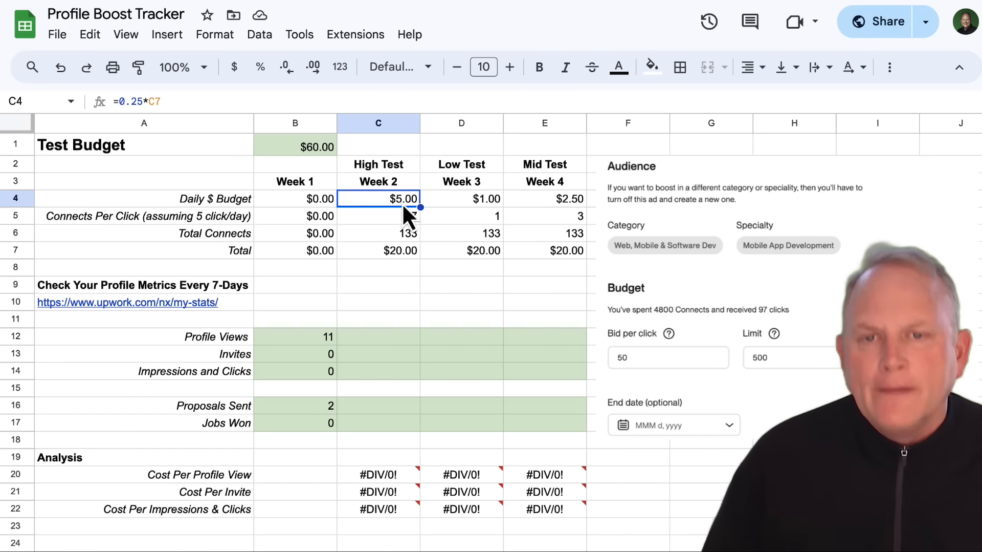
pyautogui.press('Down')
pyautogui.press('Down')
pyautogui.press('Down')
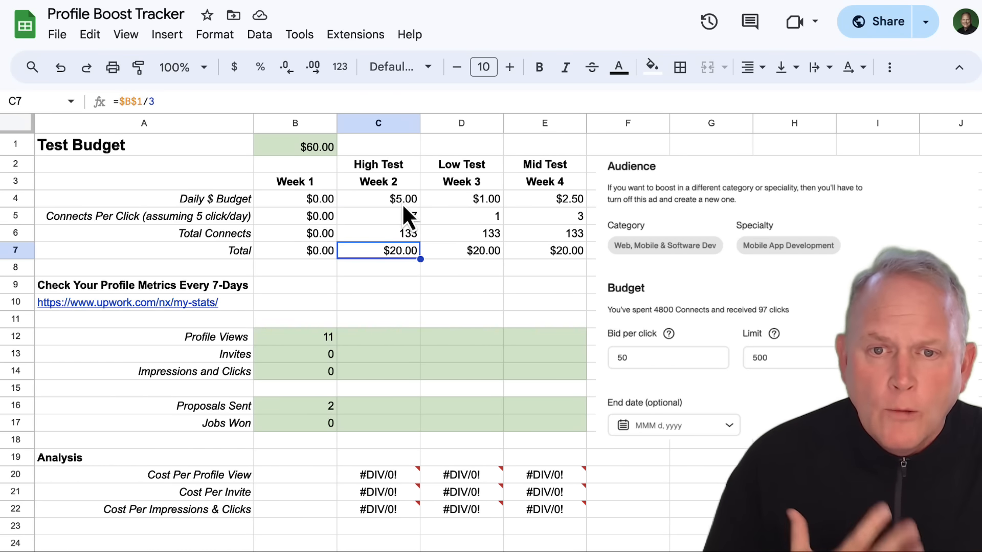
pyautogui.press('Up')
pyautogui.press('Up')
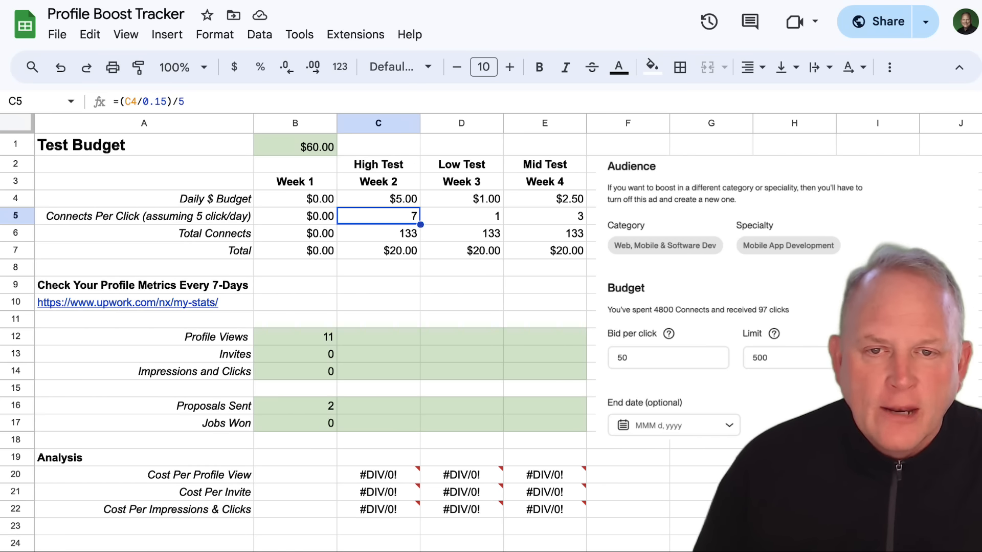
# Enter the Week 2 metrics: 25 profile views, 10 invites, and 15 impressions and clicks
pyautogui.click(394, 337)
pyautogui.write('25')
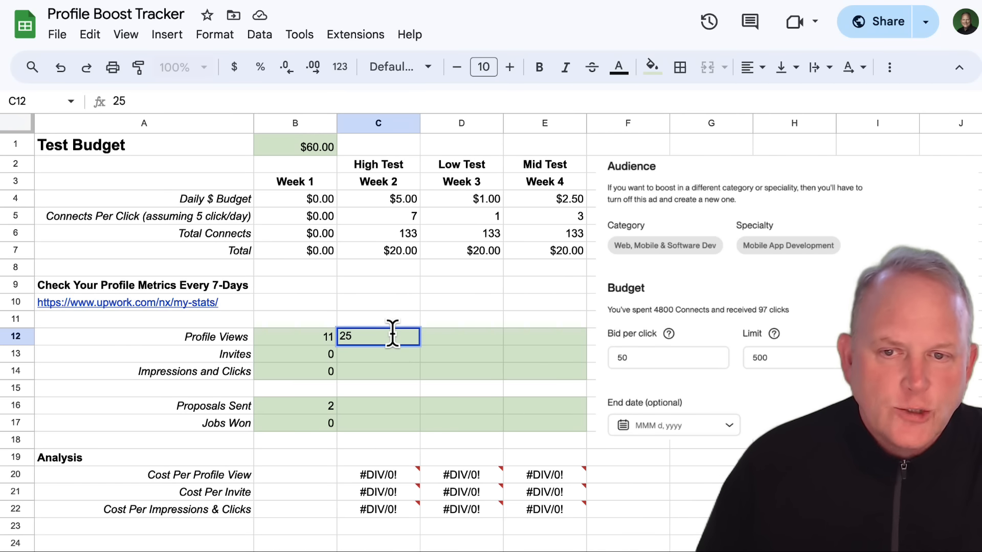
pyautogui.press('Return')
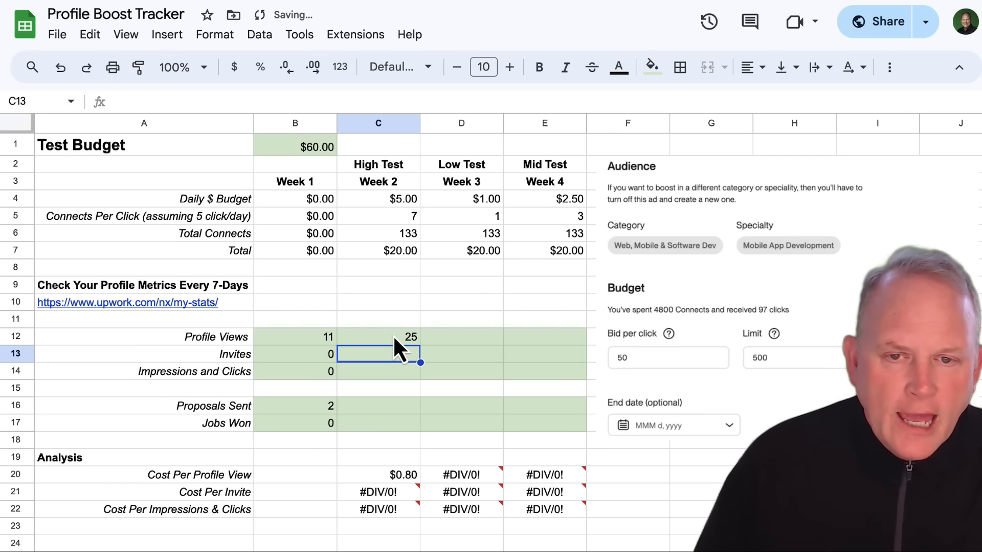
pyautogui.write('10')
pyautogui.press('Return')
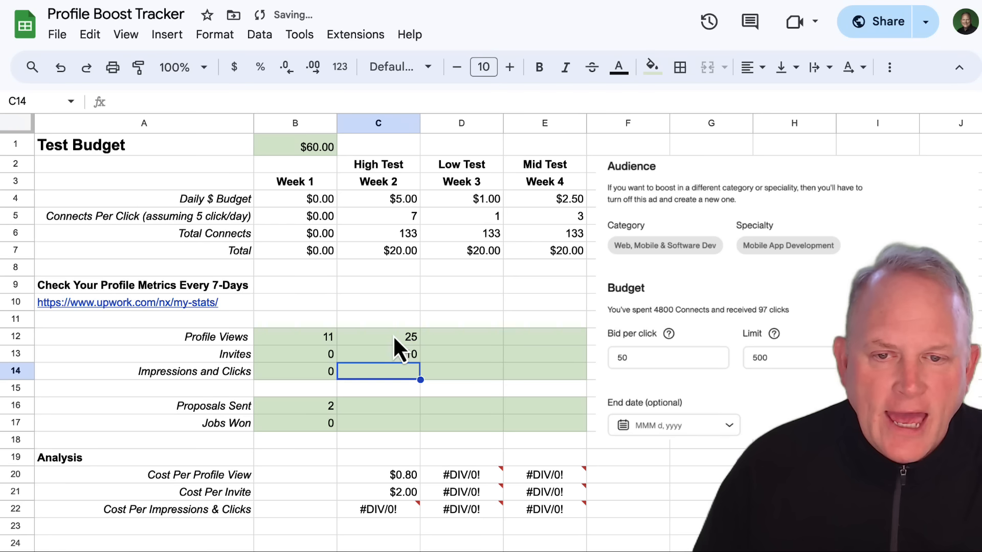
pyautogui.write('15')
pyautogui.press('Return')
# Record 5 proposals sent and 1 job won for Week 2
pyautogui.press('Return')
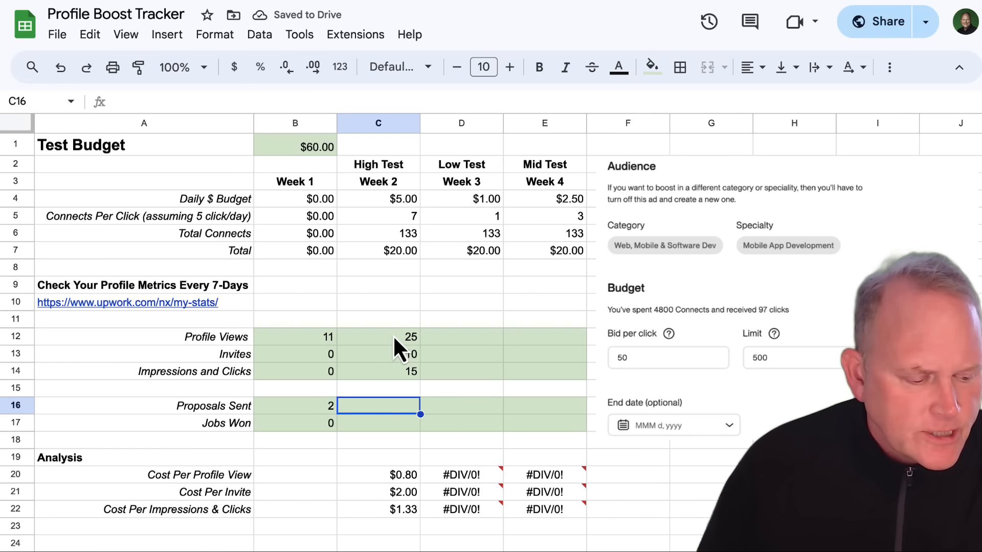
pyautogui.write('5')
pyautogui.press('Return')
pyautogui.write('1')
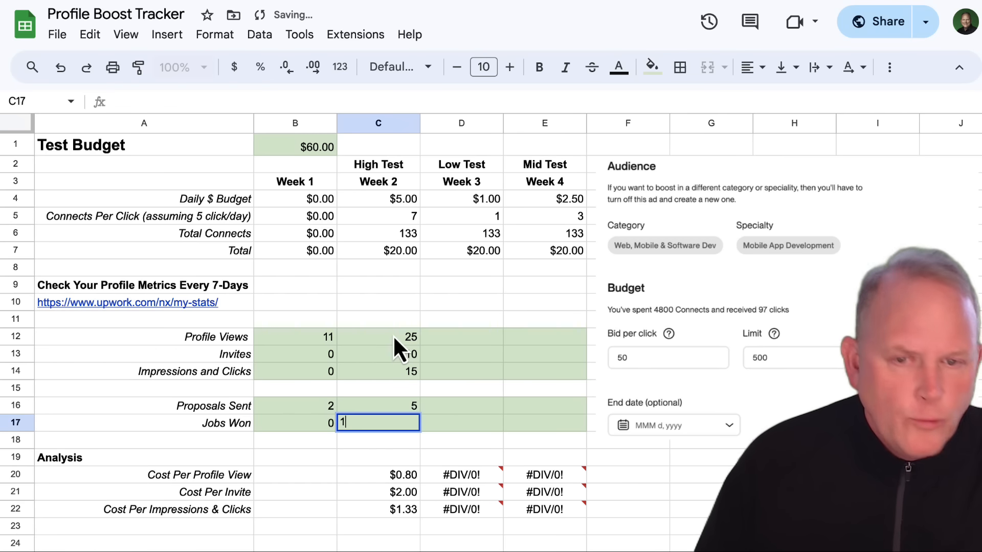
pyautogui.press('Up')
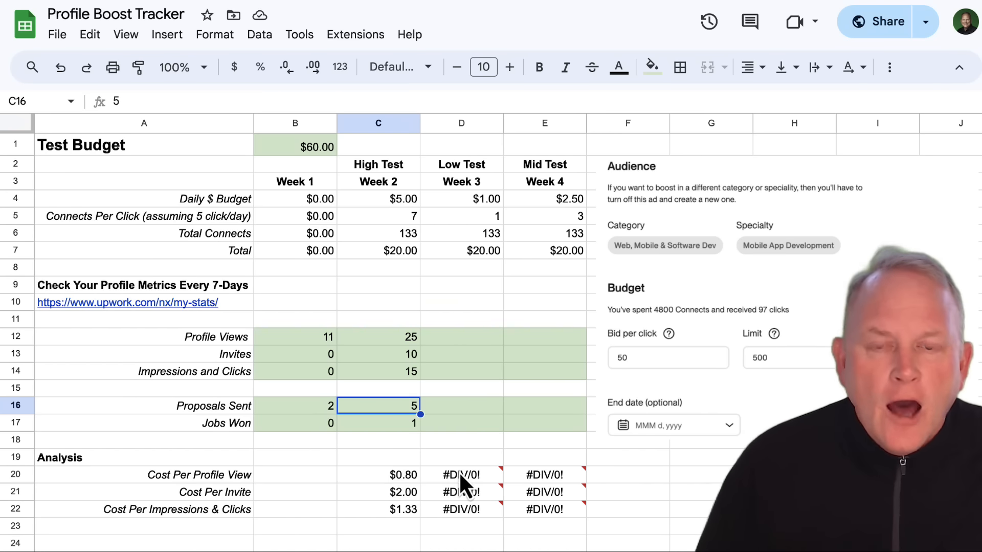
# Examine the Week 3 Low Test column's daily budget, connects per click, and total connects
pyautogui.click(457, 163)
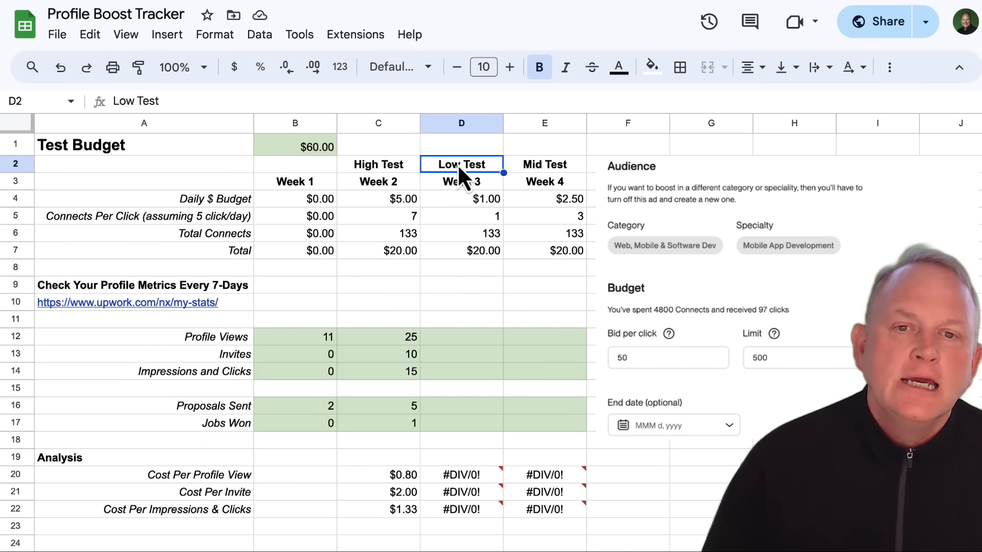
pyautogui.press('Down')
pyautogui.press('Down')
pyautogui.press('Down')
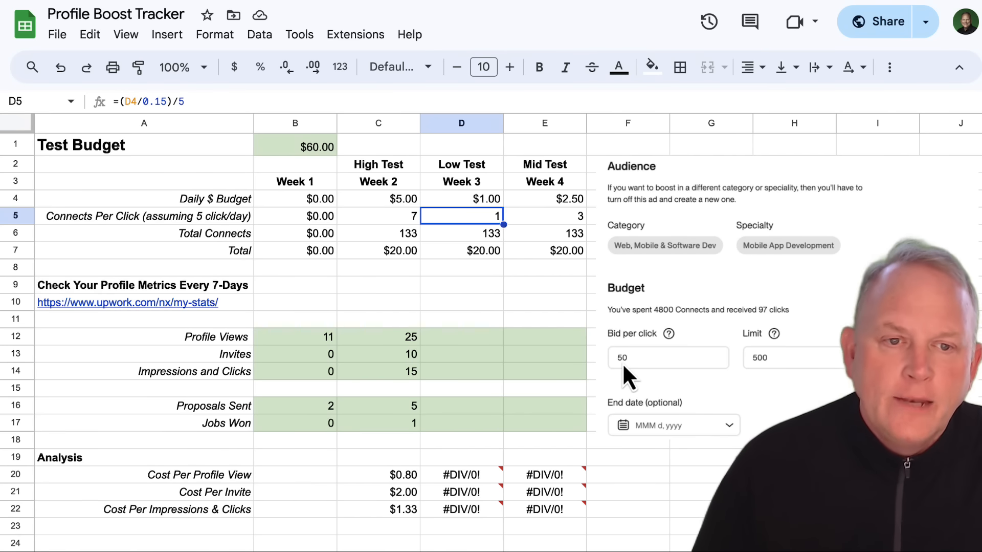
pyautogui.click(483, 234)
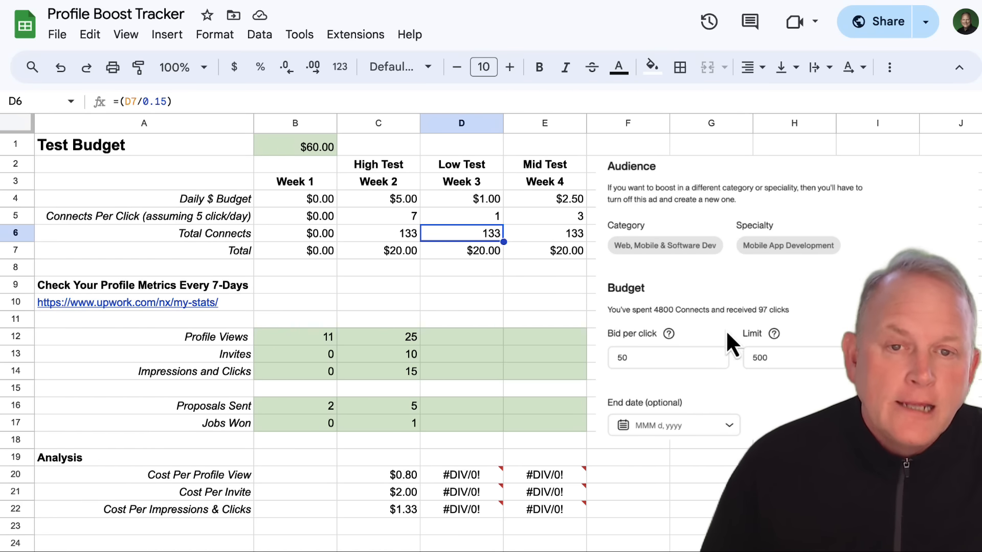
# Enter the Week 3 metrics: 15 profile views, 5 invites, and 7 impressions and clicks
pyautogui.click(459, 334)
pyautogui.write('15')
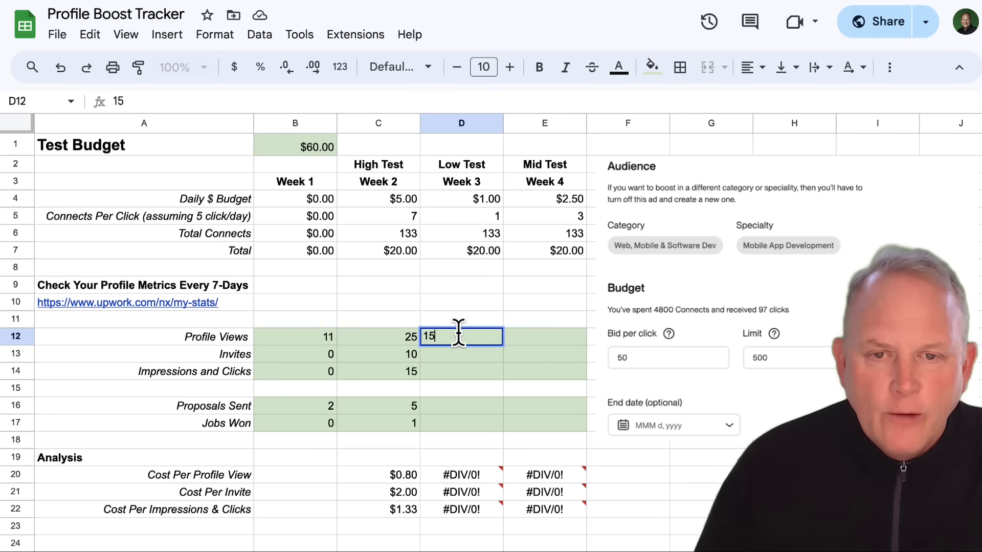
pyautogui.press('Return')
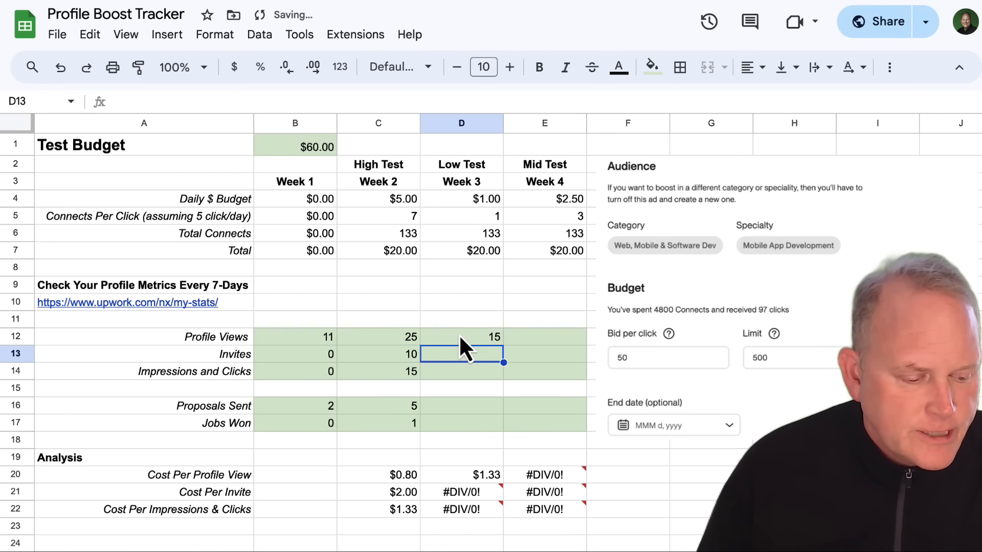
pyautogui.write('5')
pyautogui.press('Return')
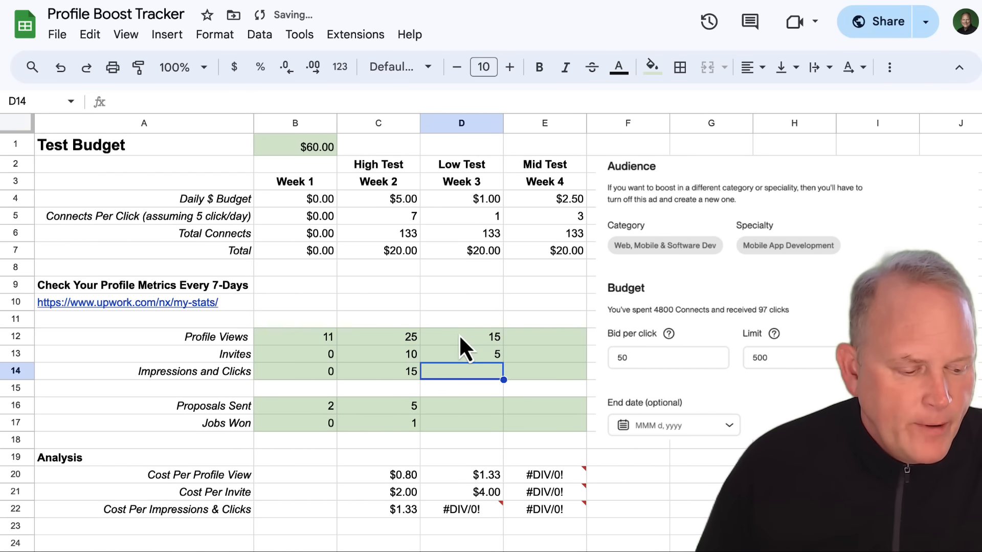
pyautogui.write('7')
pyautogui.press('Return')
# Record 5 proposals sent and 1 job won for Week 3
pyautogui.press('Down')
pyautogui.write('5')
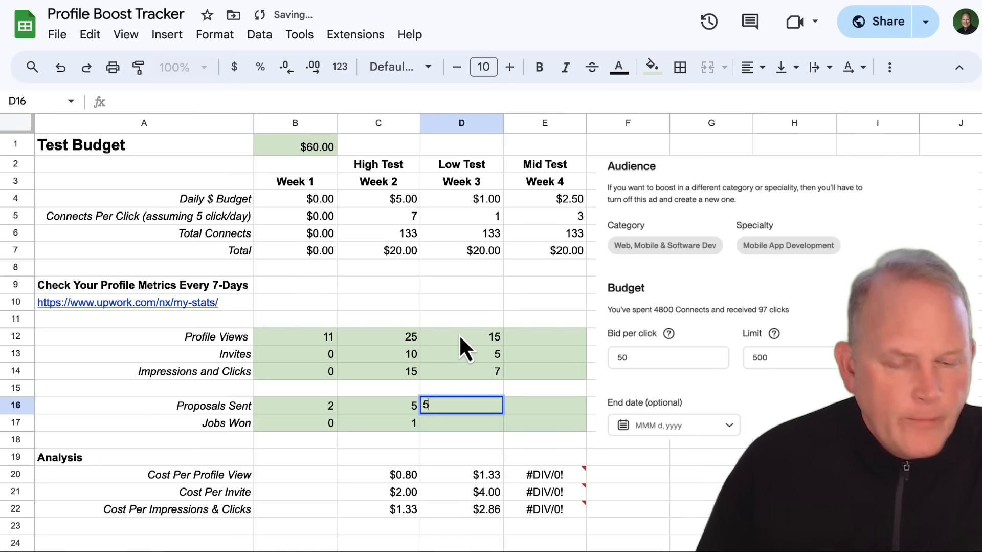
pyautogui.press('Return')
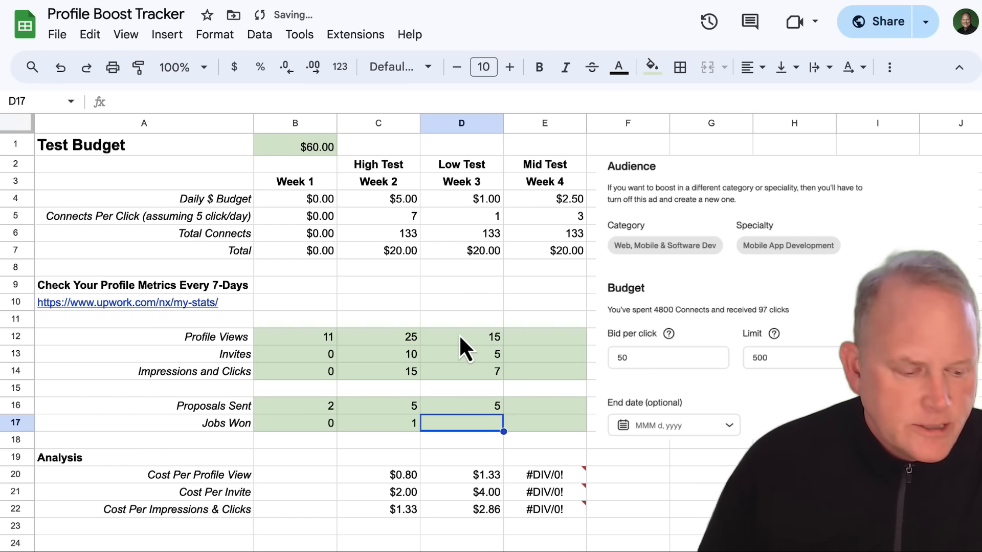
pyautogui.write('1')
pyautogui.press('Up')
# Enter the Week 4 metrics: 17 profile views, 8 invites, and 15 impressions and clicks
pyautogui.press('Up')
pyautogui.press('Up')
pyautogui.press('Up')
pyautogui.press('Up')
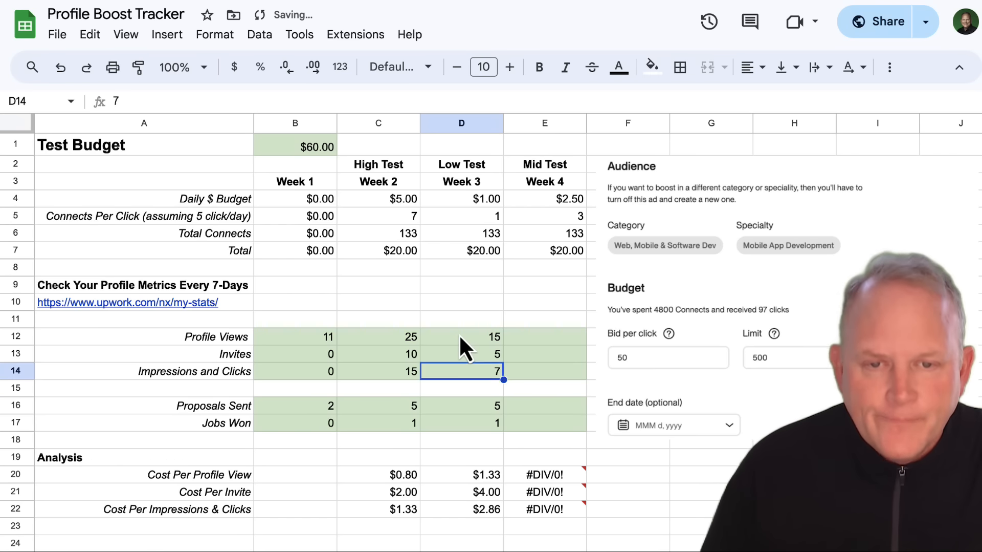
pyautogui.press('Right')
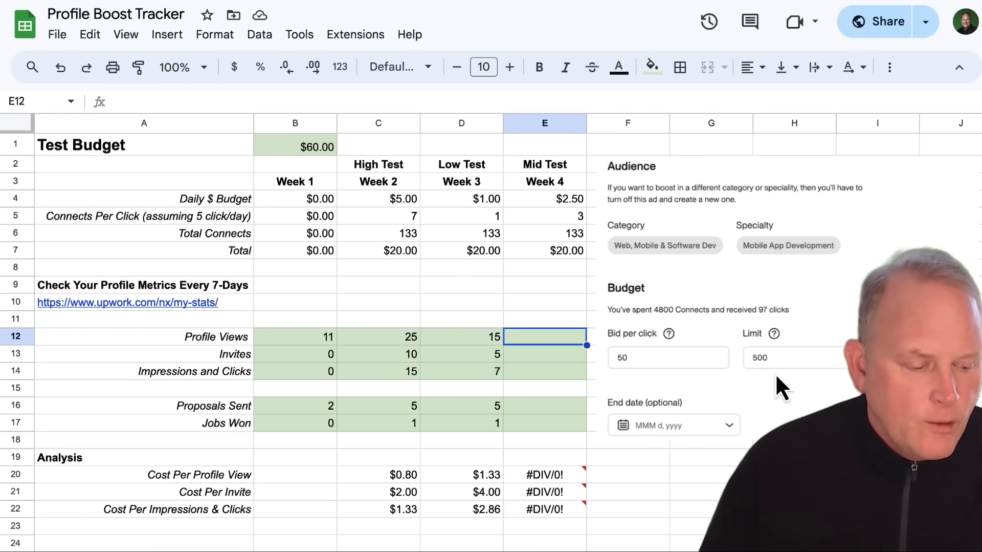
pyautogui.write('17')
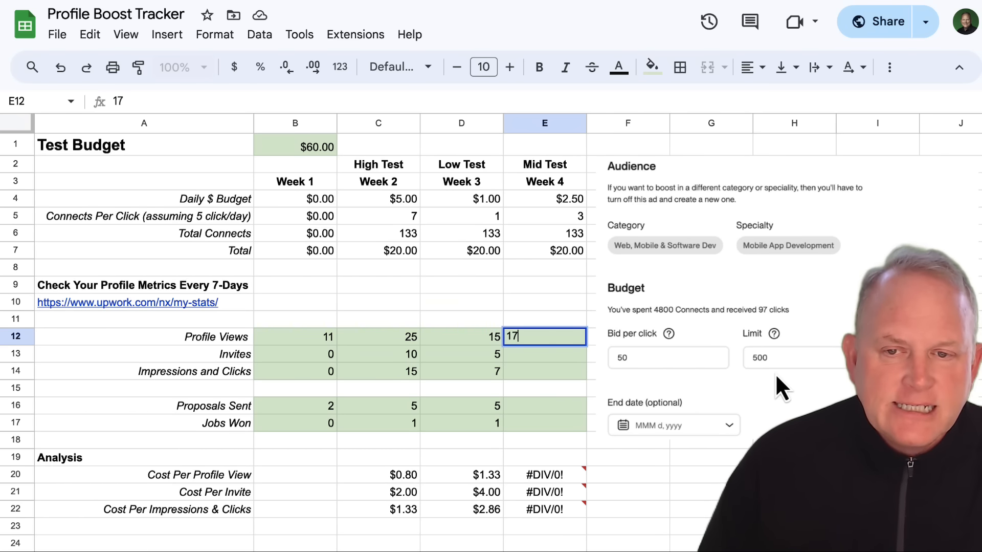
pyautogui.press('Return')
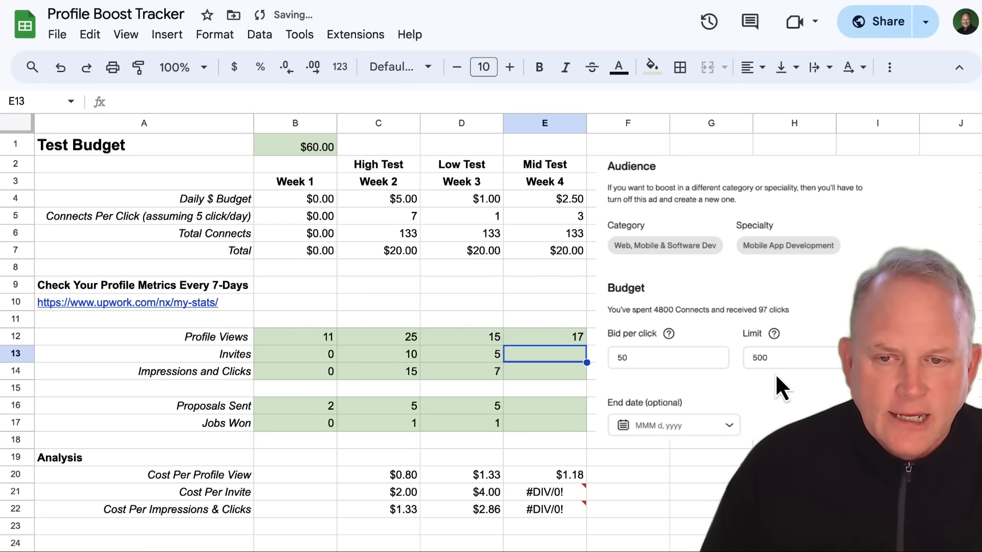
pyautogui.write('8')
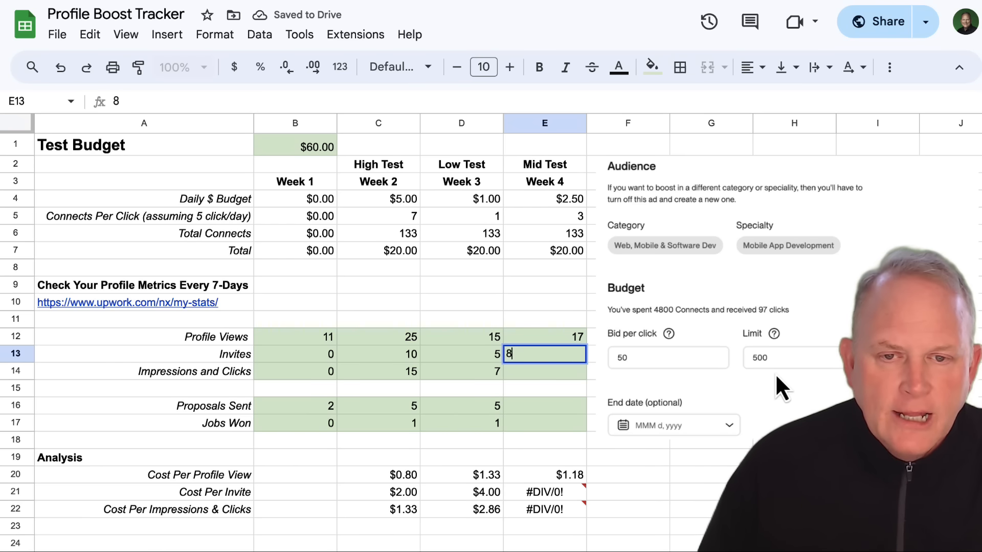
pyautogui.press('Return')
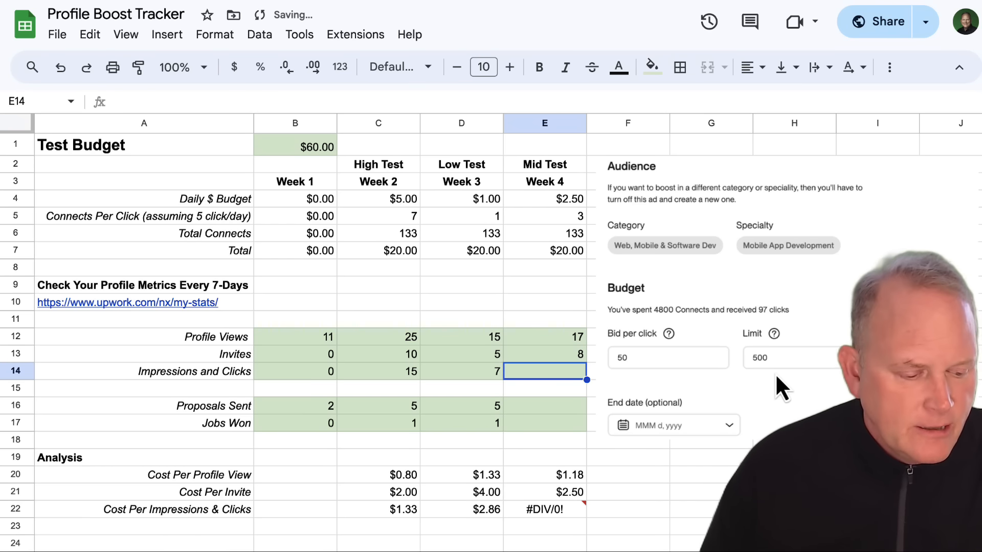
pyautogui.write('15')
pyautogui.press('Return')
pyautogui.press('Return')
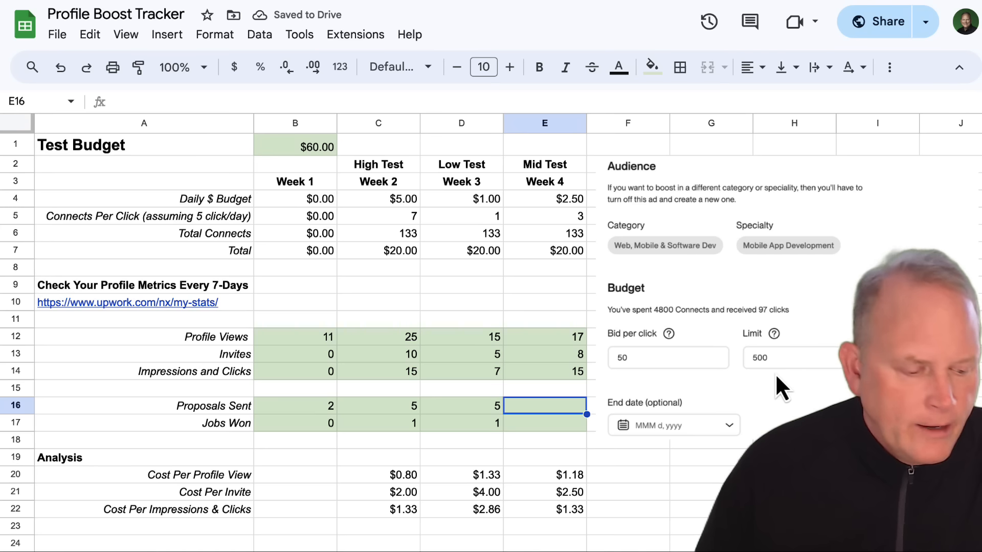
# Record 5 proposals sent and 3 jobs won for Week 4
pyautogui.write('5')
pyautogui.press('Return')
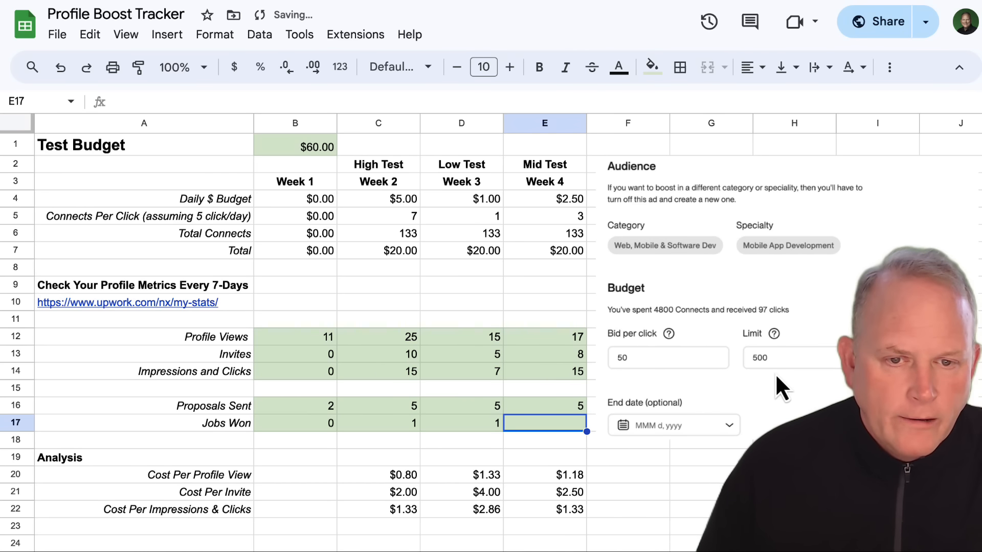
pyautogui.write('3')
pyautogui.press('Return')
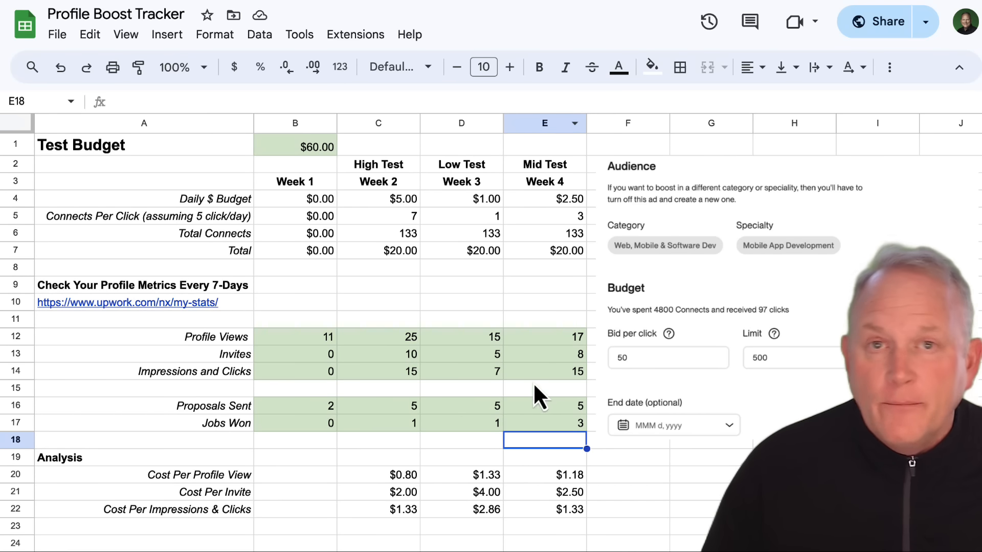
# Change the jobs won to 3 for Week 3 and 0 for Week 4
pyautogui.click(547, 422)
pyautogui.press('Left')
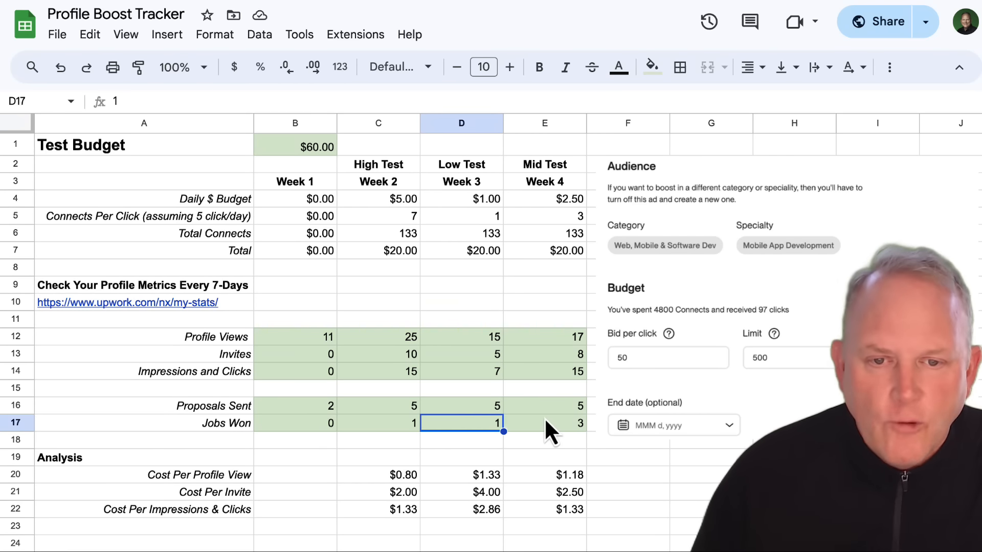
pyautogui.write('3')
pyautogui.press('Tab')
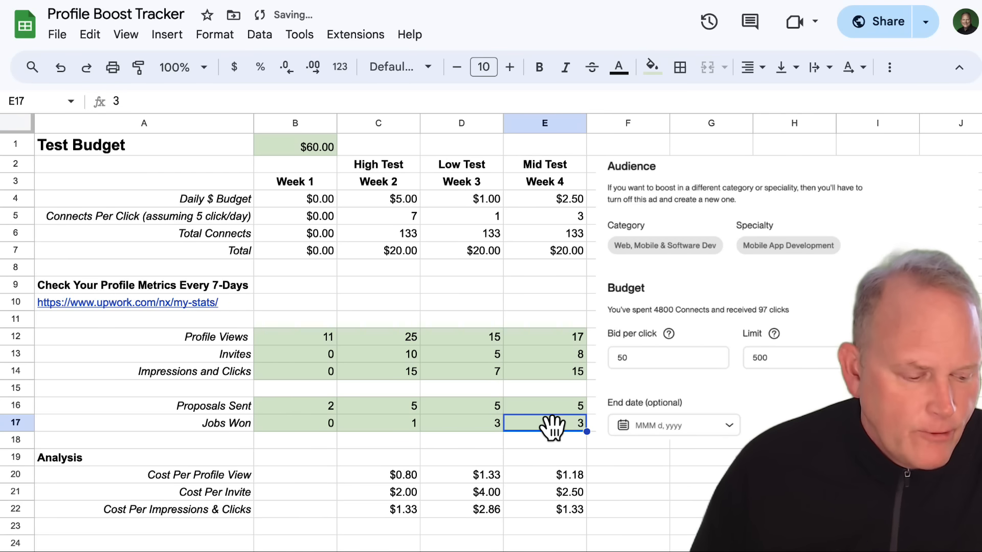
pyautogui.write('0')
pyautogui.press('Up')
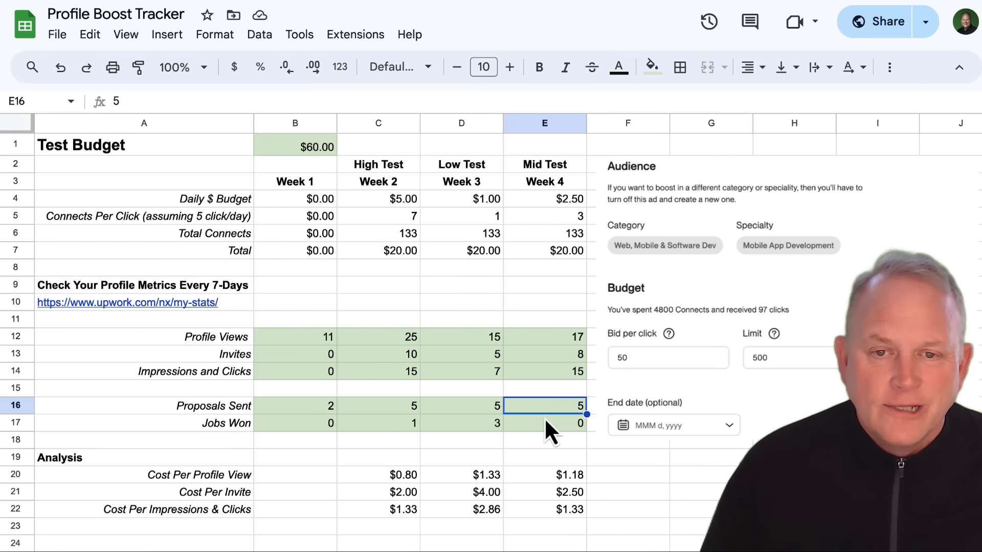
# Clear all weekly metrics and outcomes in B12:E17 and set the Test Budget to $200
pyautogui.moveTo(328, 339); pyautogui.dragTo(521, 427)
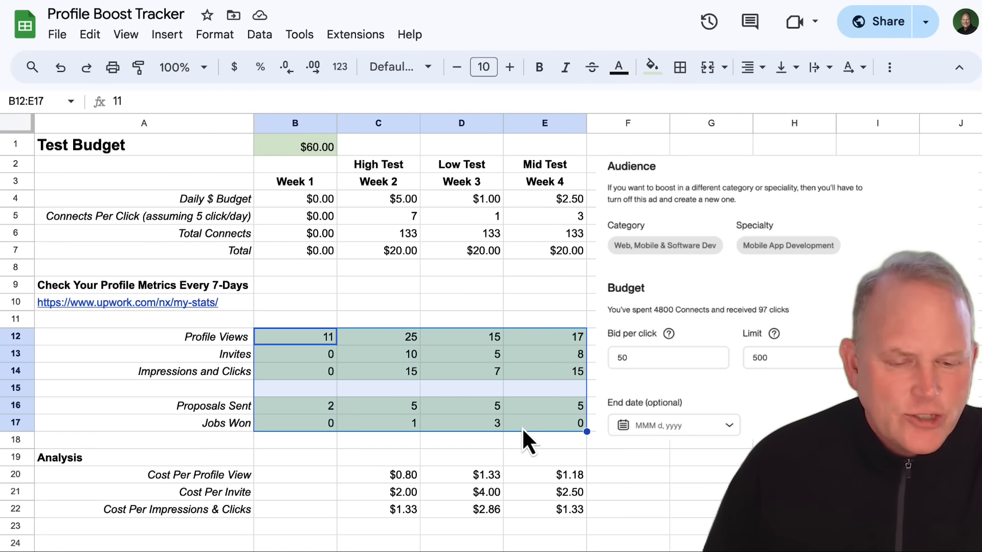
pyautogui.press('Delete')
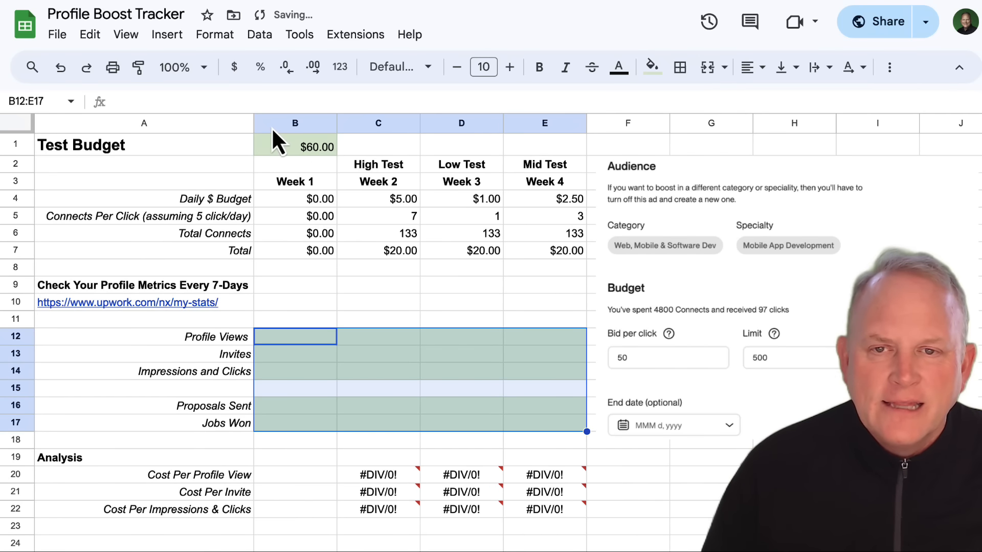
pyautogui.click(311, 150)
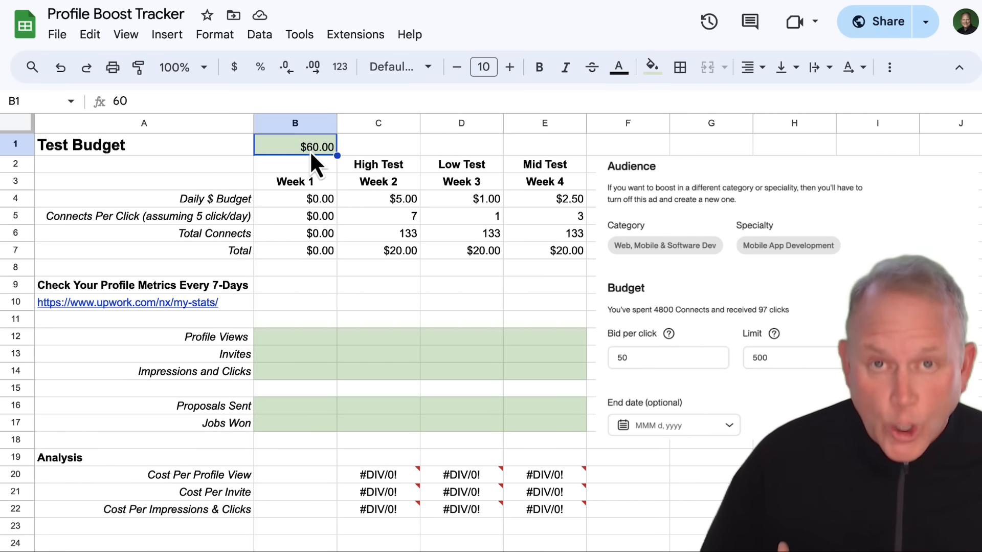
pyautogui.write('2')
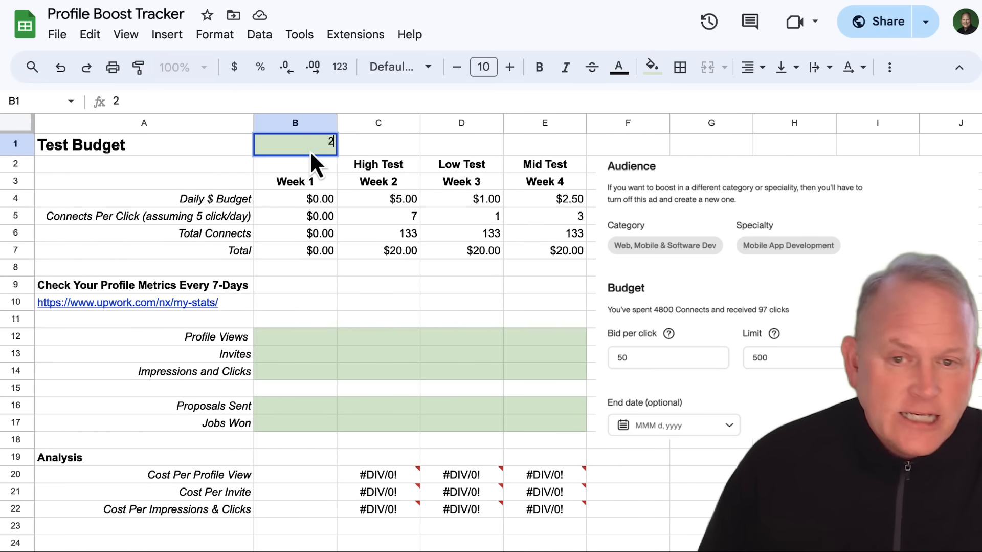
pyautogui.press('Return')
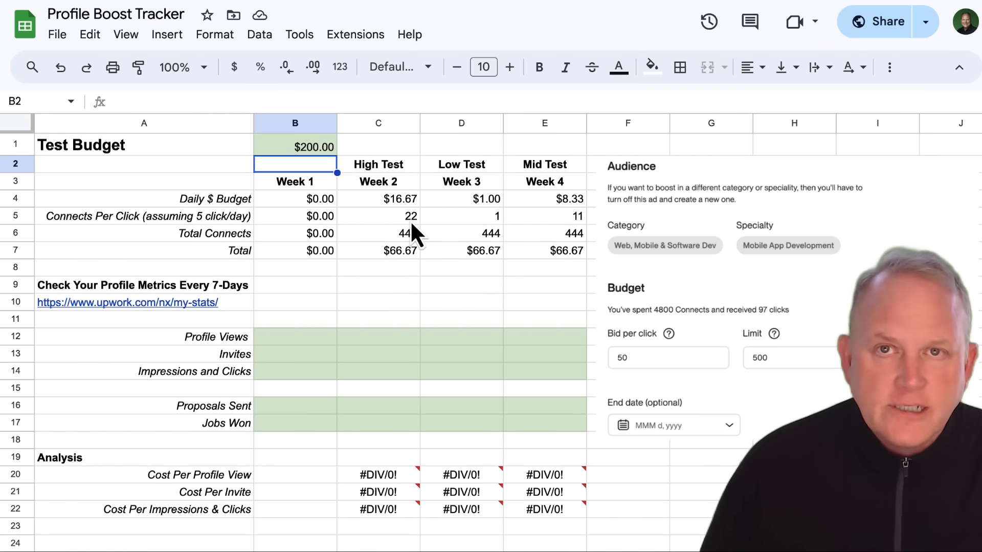
# Examine the High Test's total connects and connects per click, plus the Low Test and Mid Test columns
pyautogui.press('Down')
pyautogui.press('Down')
pyautogui.press('Down')
pyautogui.press('Down')
pyautogui.press('Right')
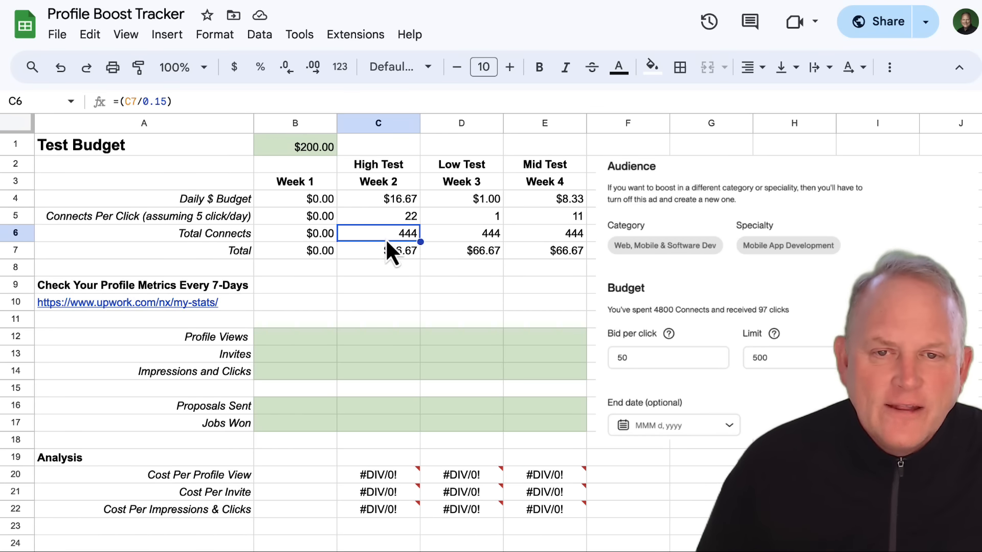
pyautogui.click(407, 220)
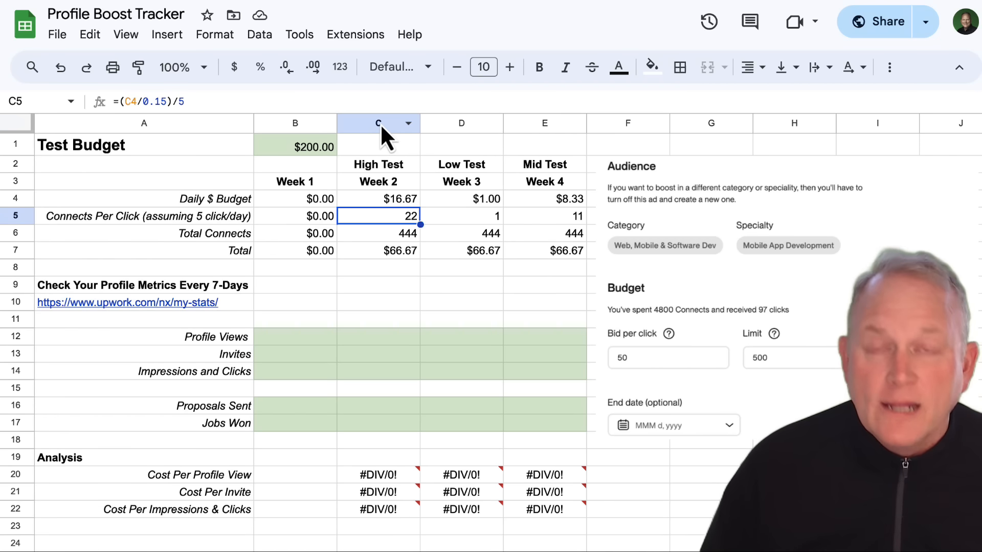
pyautogui.click(460, 124)
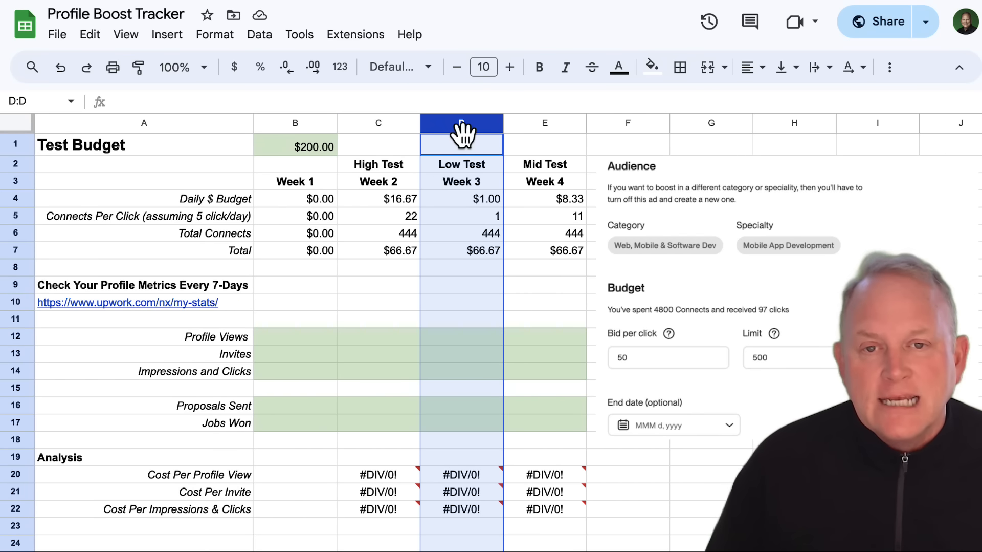
pyautogui.click(544, 125)
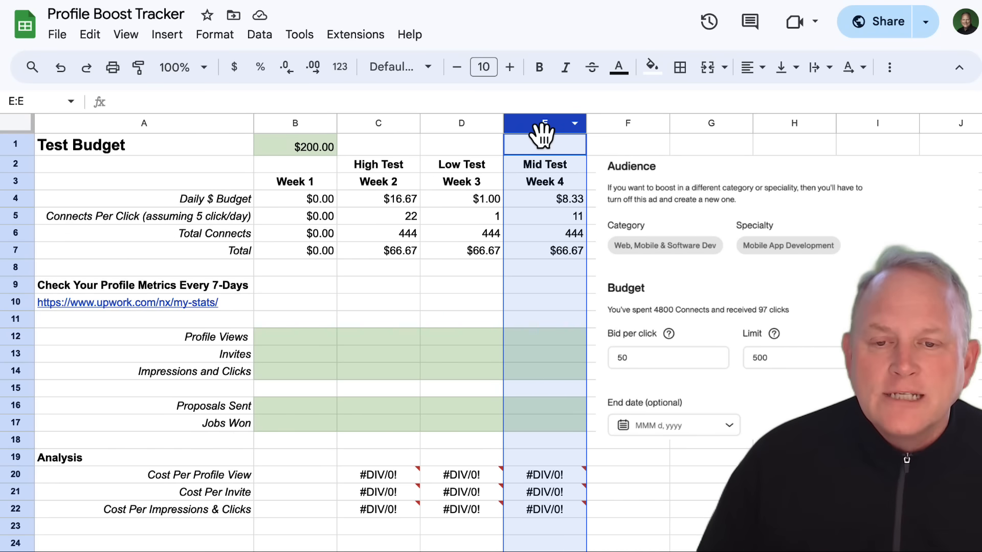
pyautogui.click(486, 427)
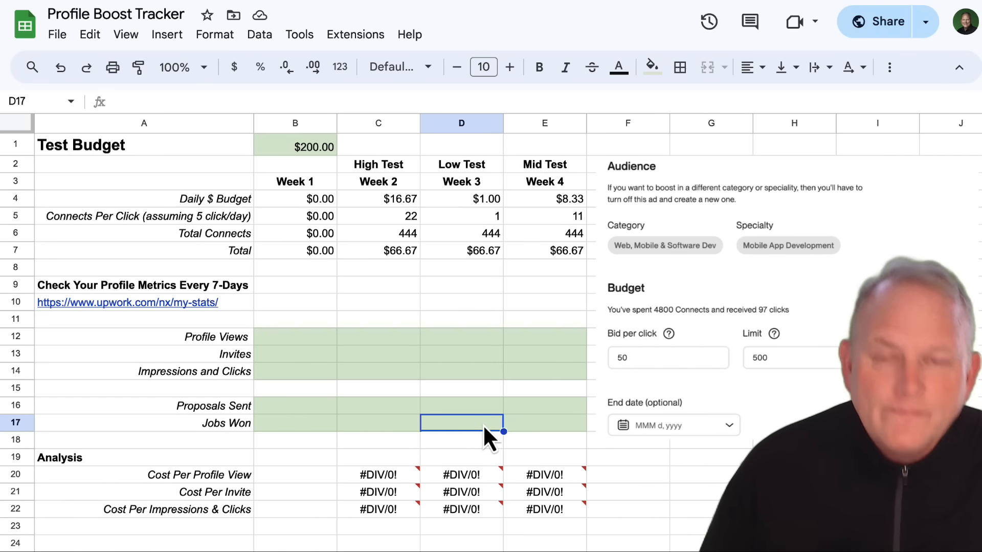